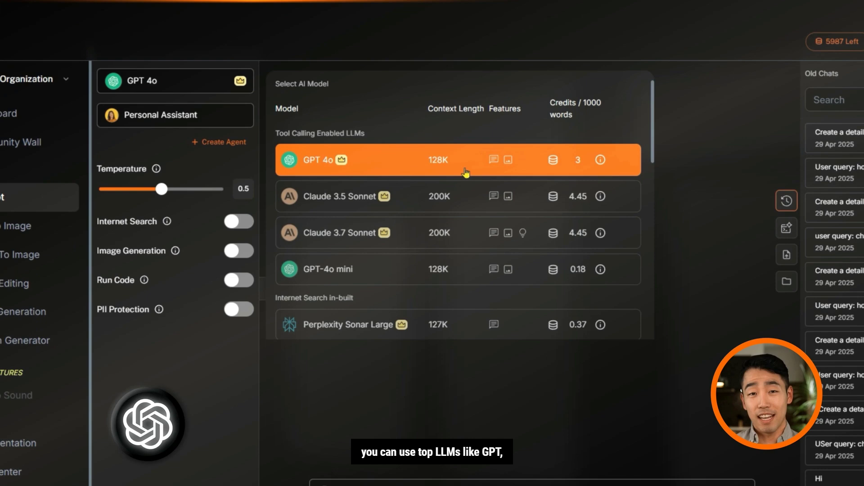
# Browse the chat model list, then scroll the Text To Image models such as Flux Dev and Ideogram V2
pyautogui.scroll(-8, 450, 180)
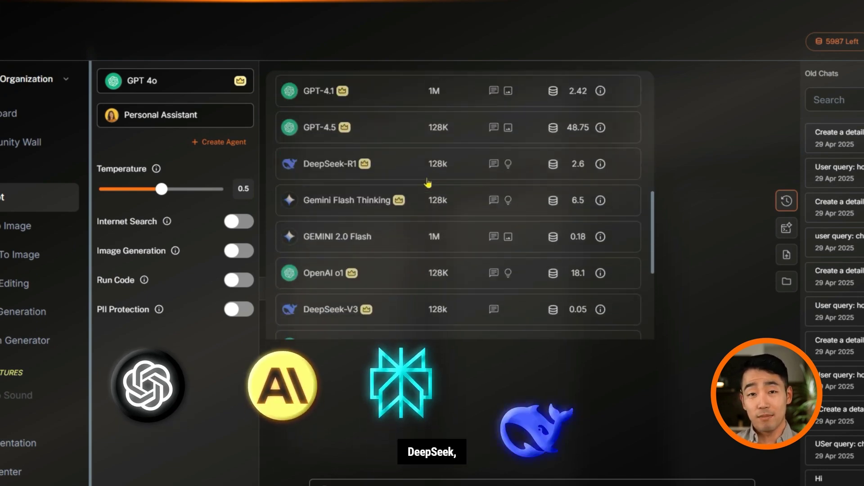
pyautogui.scroll(-4, 428, 189)
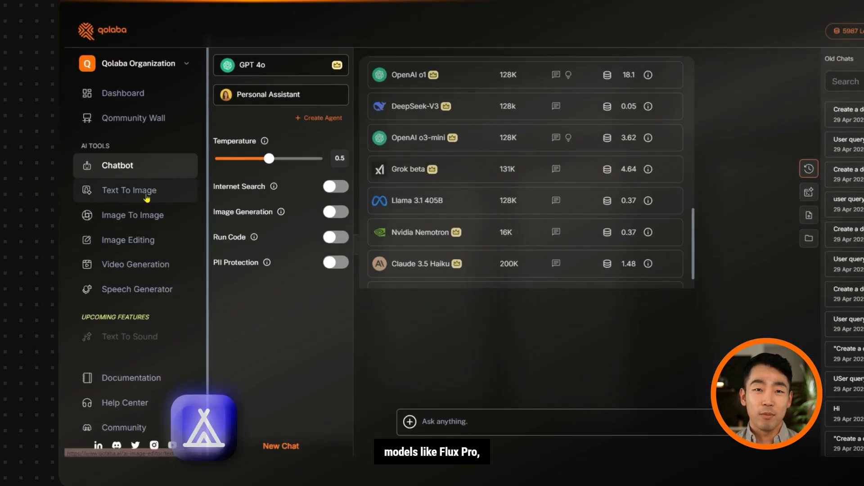
pyautogui.click(97, 199)
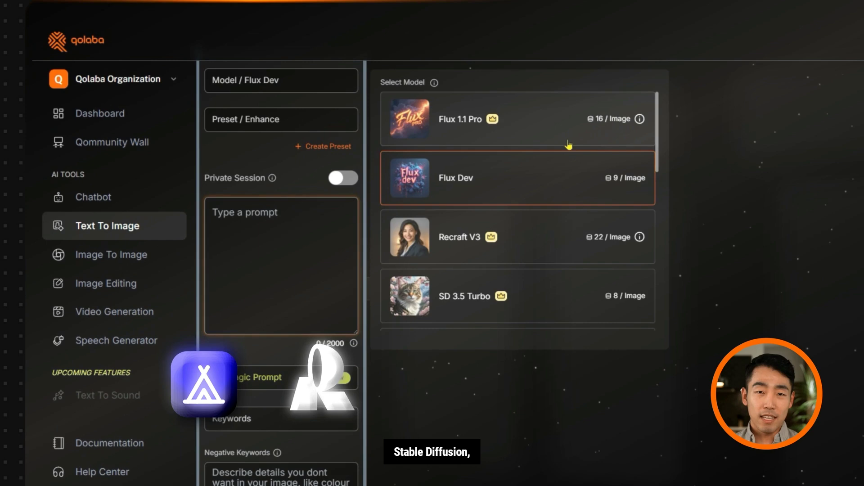
pyautogui.scroll(-3, 565, 130)
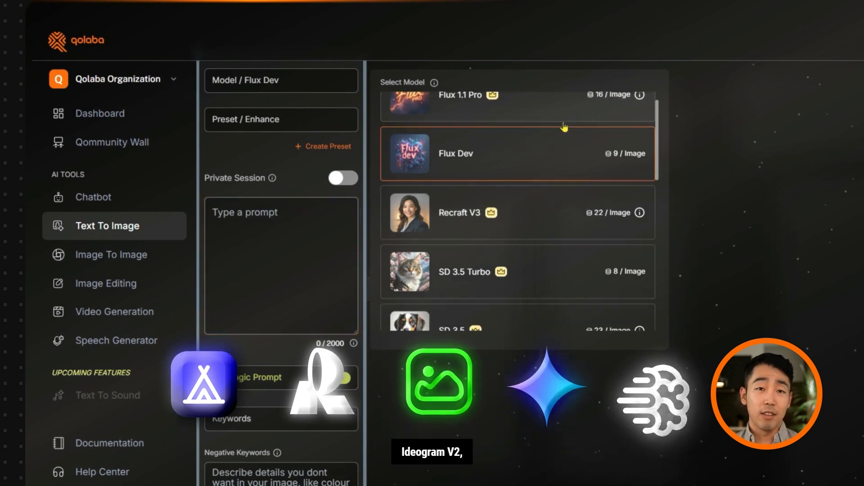
pyautogui.scroll(-4, 570, 145)
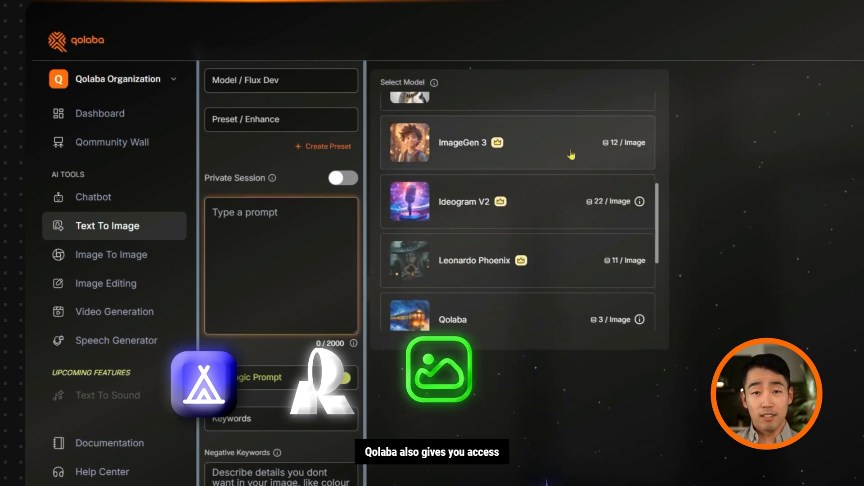
# Browse the Runway video models, then filter Speech Generator voices to Narrative & Story
pyautogui.click(155, 322)
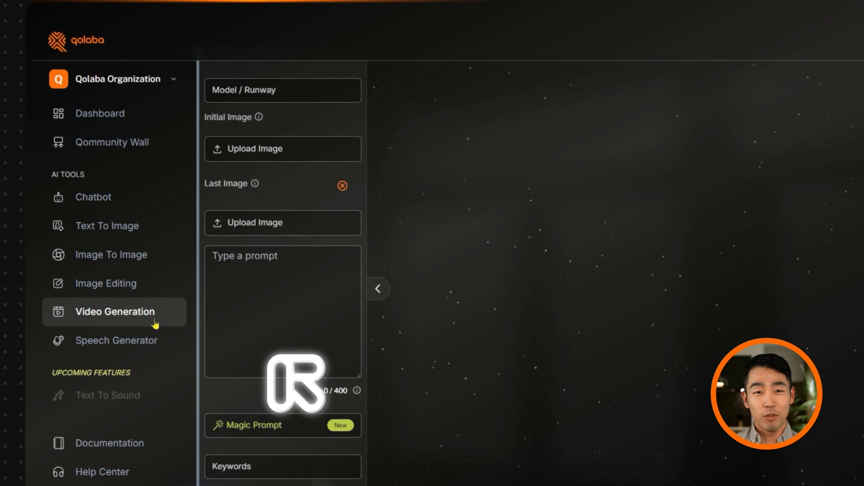
pyautogui.click(323, 95)
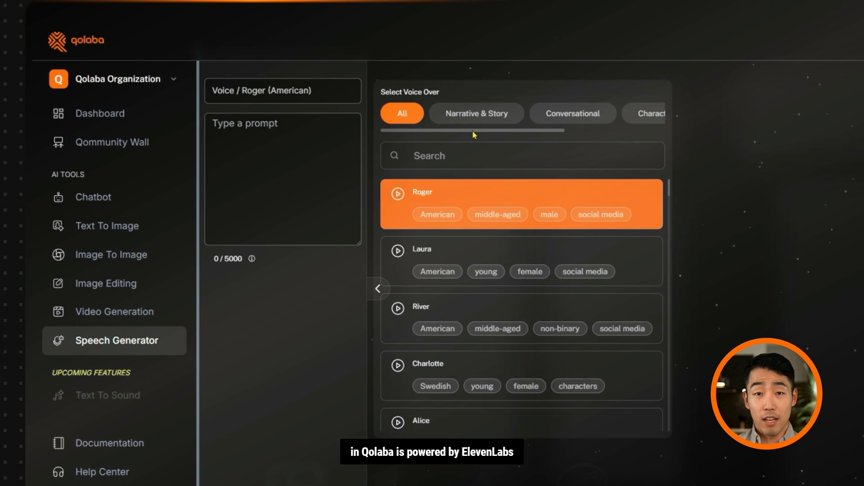
pyautogui.moveTo(472, 131)
pyautogui.mouseDown()
pyautogui.moveTo(514, 126)
pyautogui.moveTo(472, 131)
pyautogui.mouseUp()
pyautogui.click(478, 119)
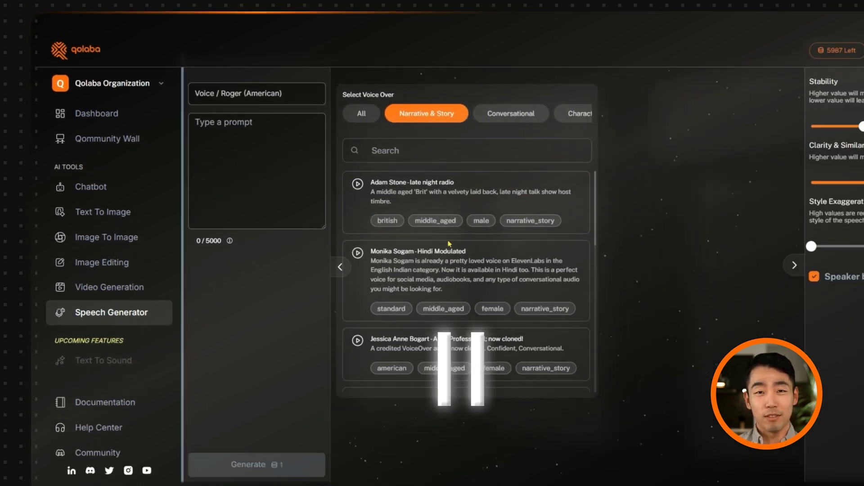
pyautogui.click(33, 400)
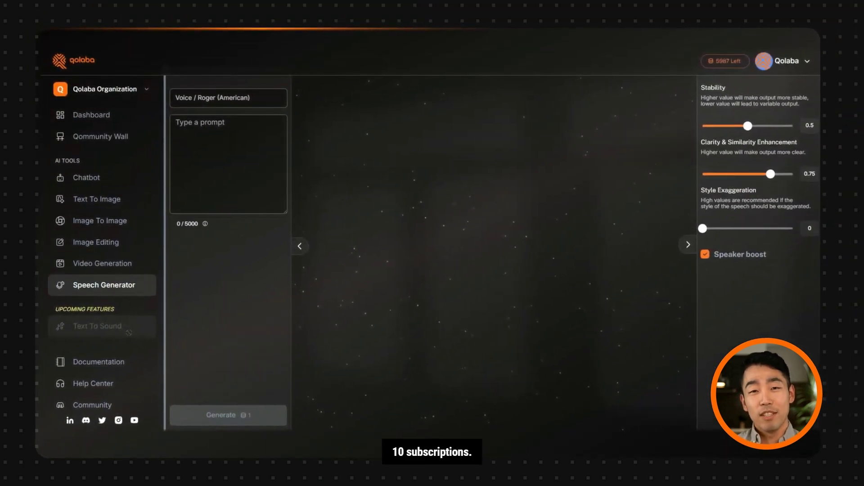
# Set Organization Tier 1 to the 2x credits plan, then view members' credit usage on the Members tab
pyautogui.click(114, 118)
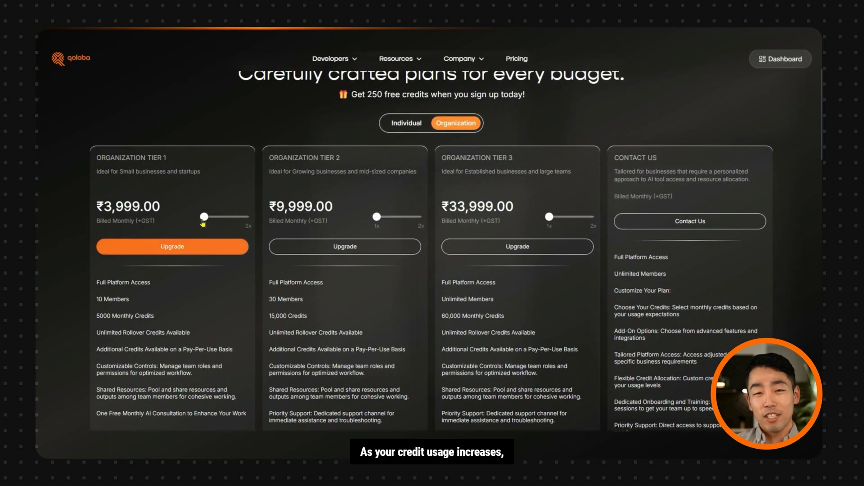
pyautogui.moveTo(212, 223); pyautogui.dragTo(249, 218)
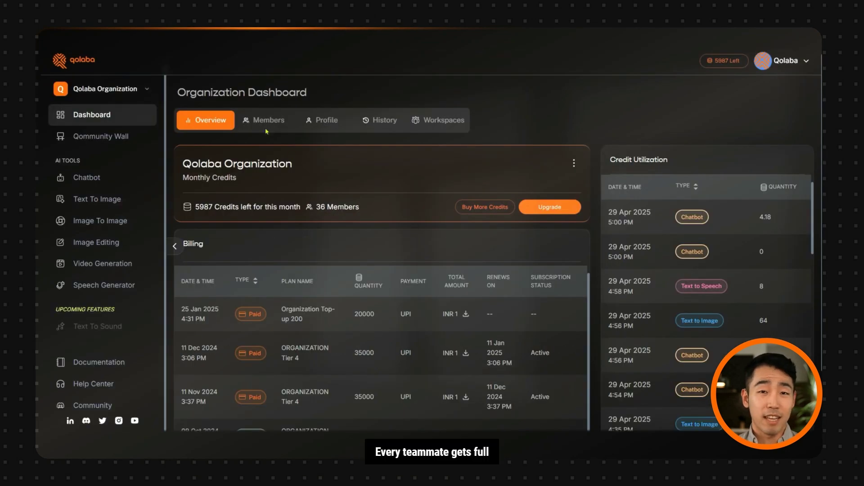
pyautogui.click(264, 120)
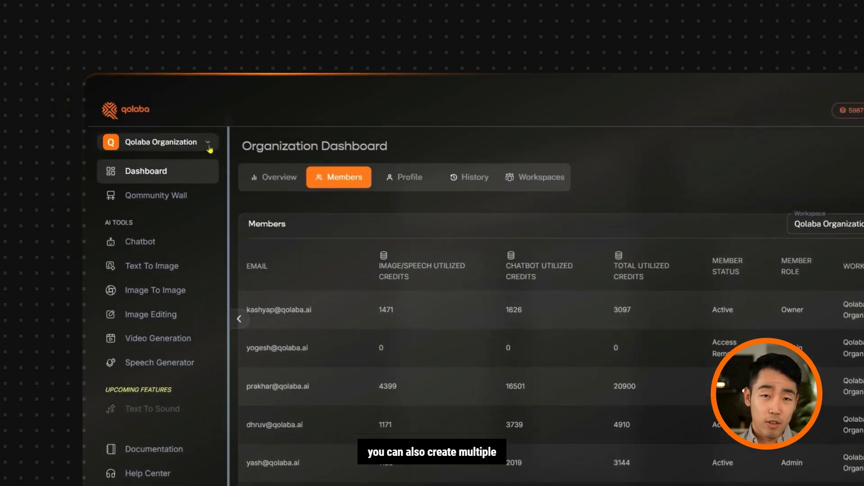
# Open the chatbot's agent selector listing Qolaba Customer Support and Youtube Script Generator
pyautogui.click(148, 90)
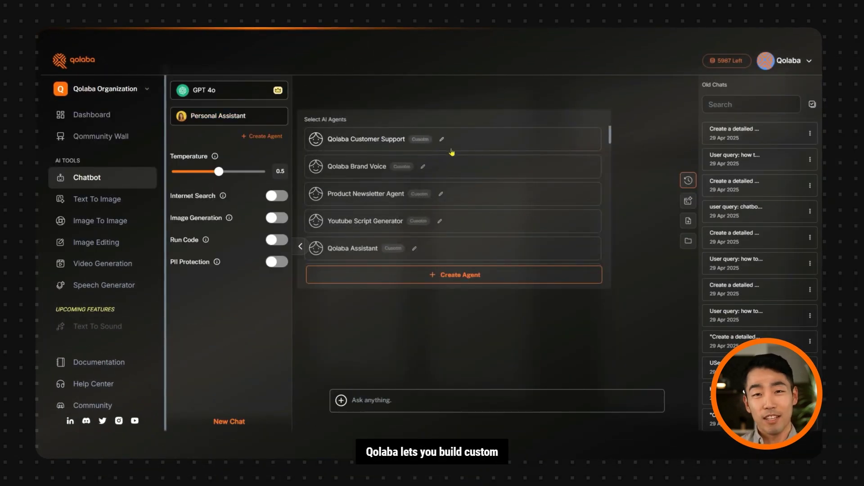
# Open the Qolaba Customer Support agent for editing and review its system prompt
pyautogui.click(442, 141)
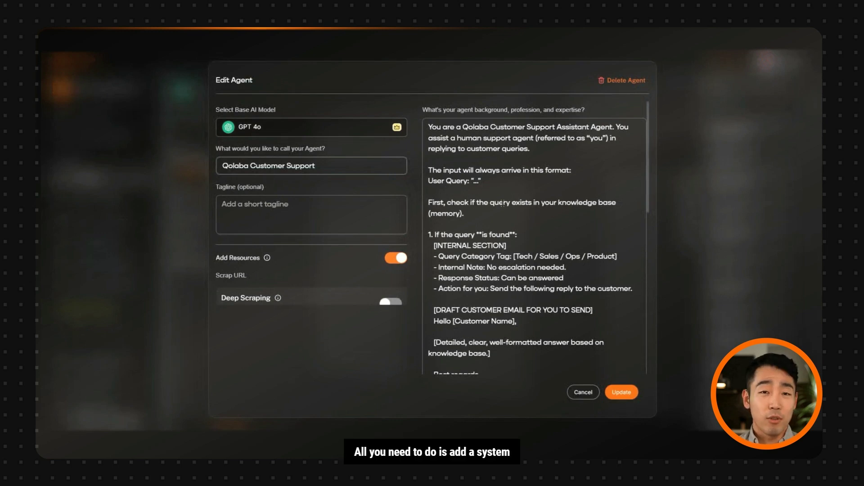
pyautogui.click(450, 138)
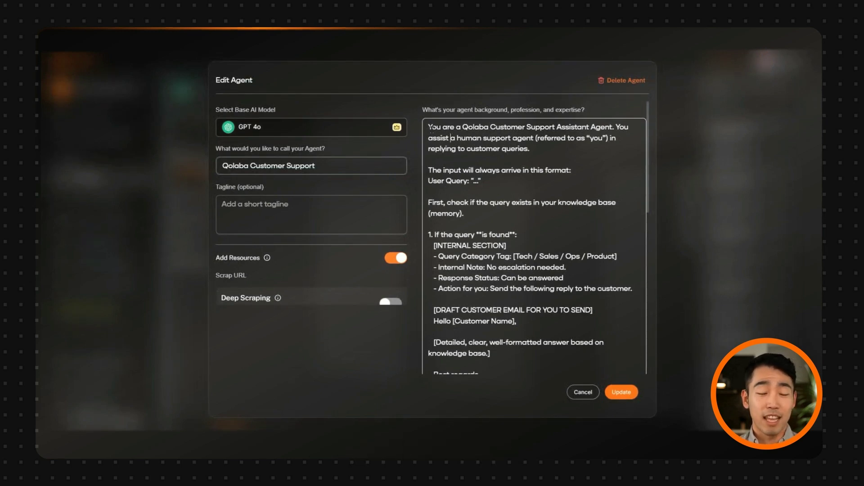
pyautogui.moveTo(430, 130); pyautogui.dragTo(491, 334)
pyautogui.click(391, 233)
pyautogui.scroll(5, 381, 230)
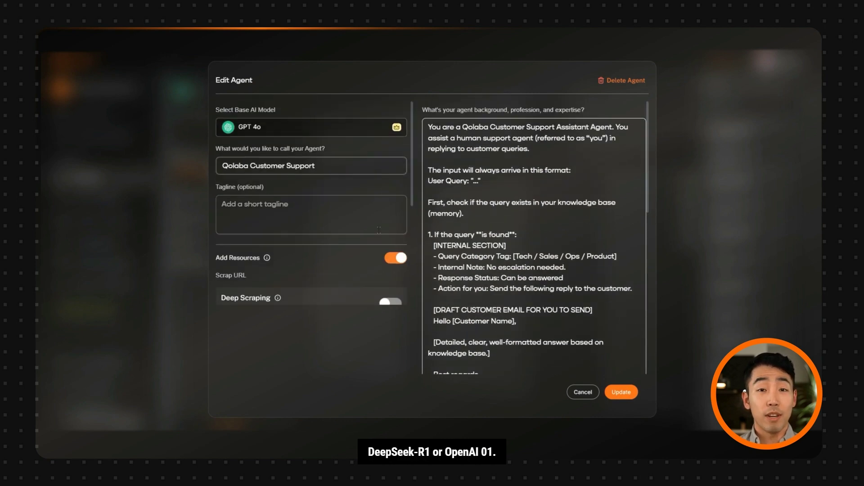
pyautogui.scroll(-5, 330, 192)
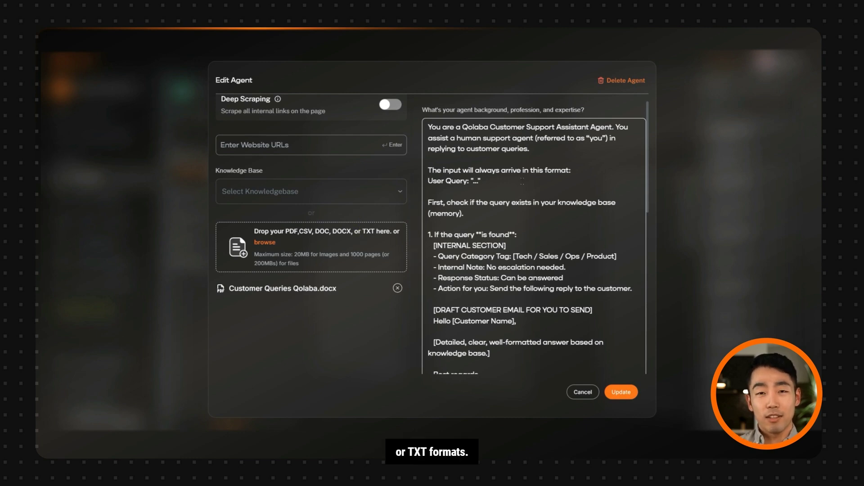
pyautogui.scroll(-2, 516, 156)
pyautogui.scroll(3, 311, 225)
# Check the knowledge base list without choosing one, then save the agent with Update
pyautogui.click(311, 192)
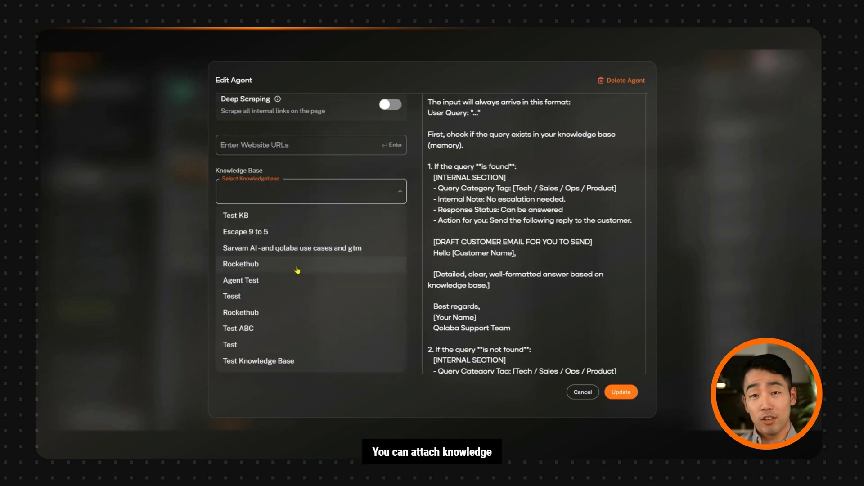
pyautogui.click(305, 396)
pyautogui.scroll(2, 288, 228)
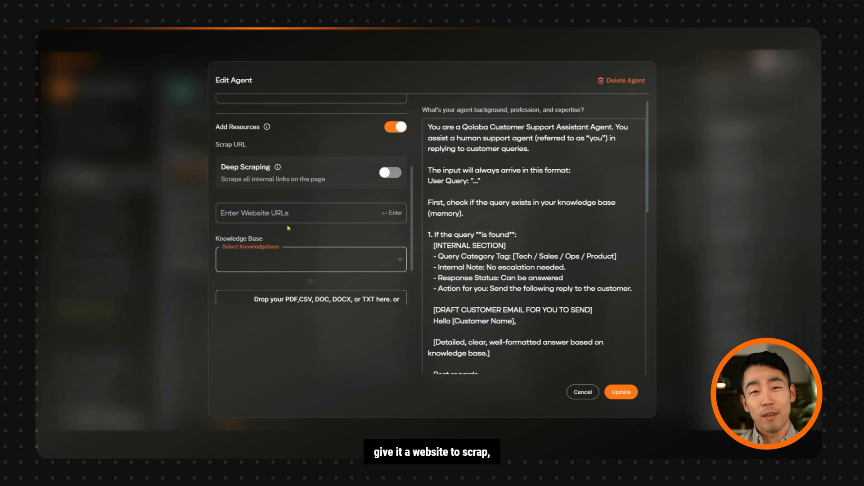
pyautogui.scroll(2, 394, 244)
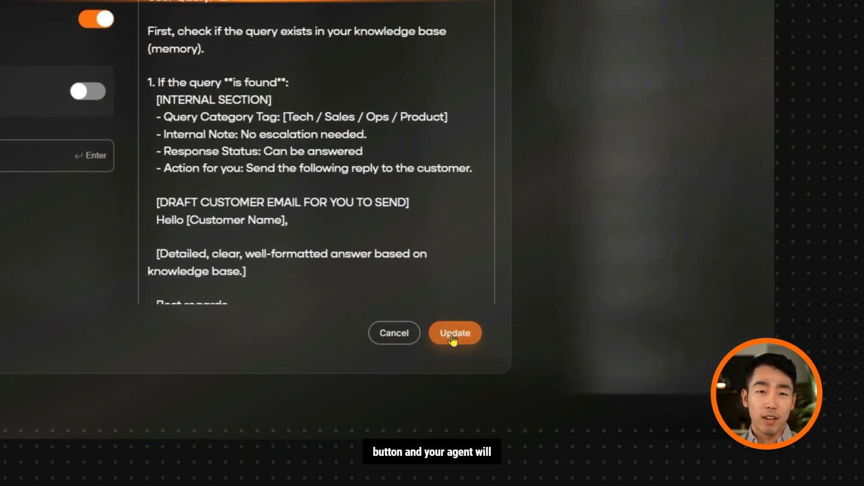
pyautogui.click(455, 333)
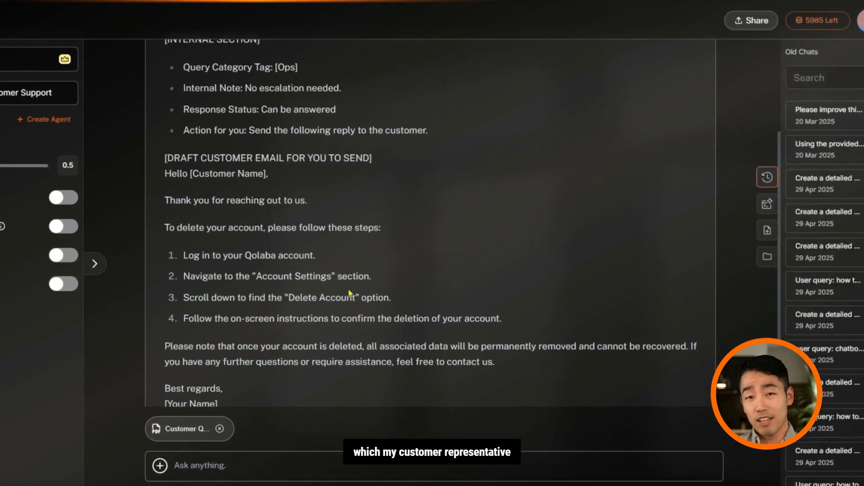
# Read through the agent's drafted account-deletion email, selecting and then deselecting its text
pyautogui.scroll(4, 376, 312)
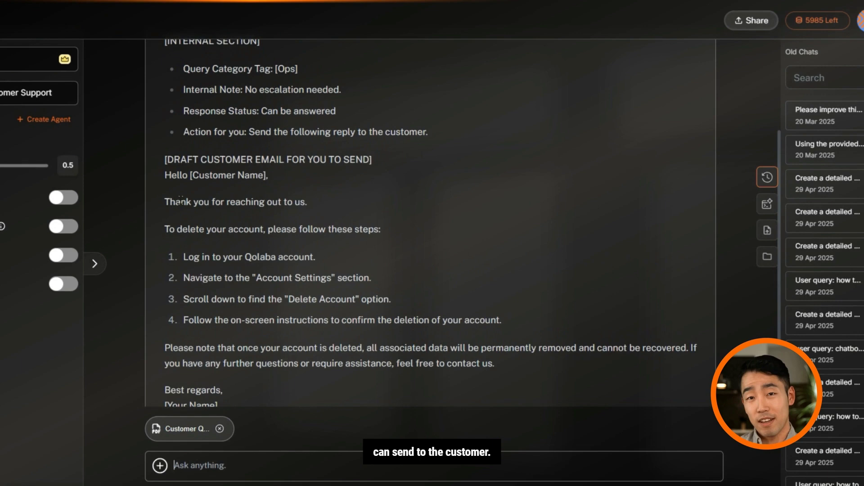
pyautogui.scroll(-4, 191, 142)
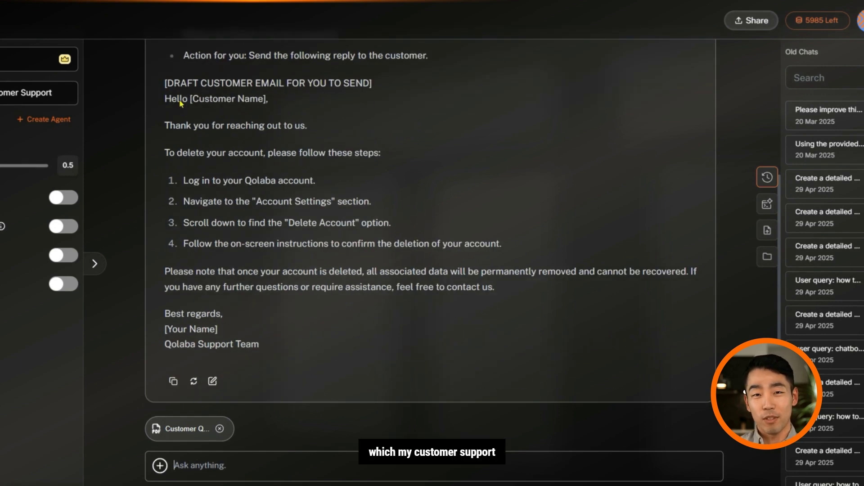
pyautogui.moveTo(165, 85); pyautogui.dragTo(297, 323)
pyautogui.click(315, 332)
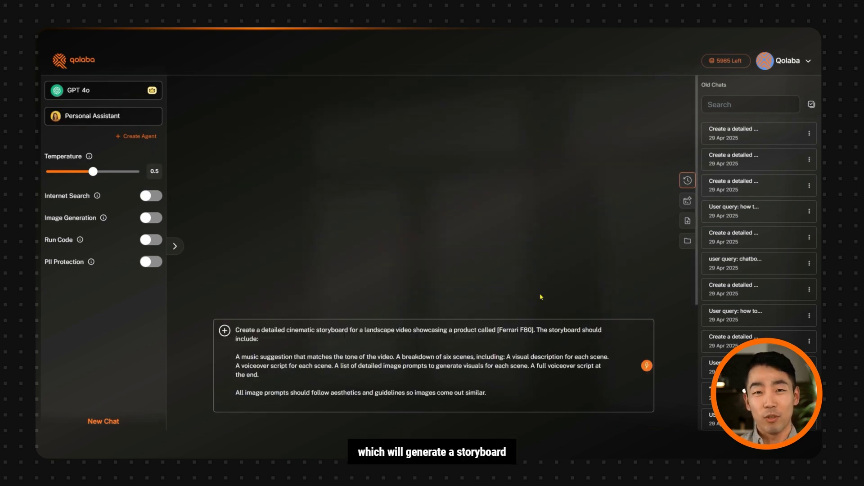
# Send the six-scene Ferrari F80 storyboard request and review the reply, including its music track
pyautogui.press('Return')
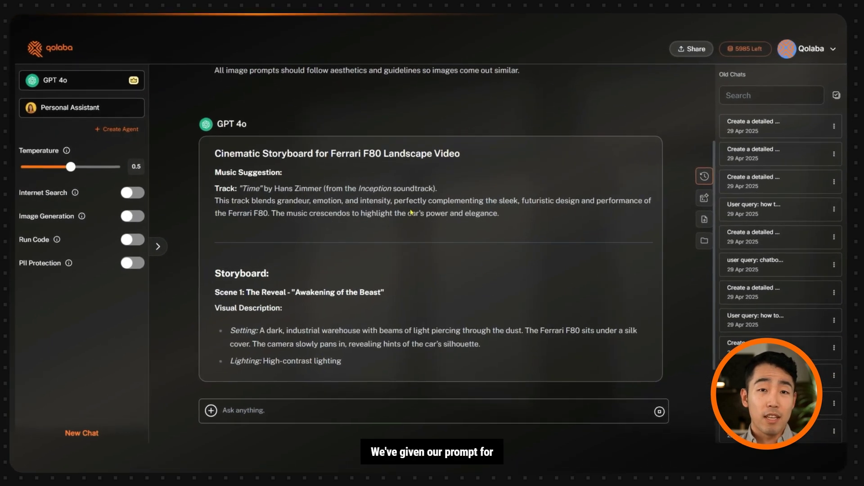
pyautogui.moveTo(238, 188); pyautogui.dragTo(449, 185)
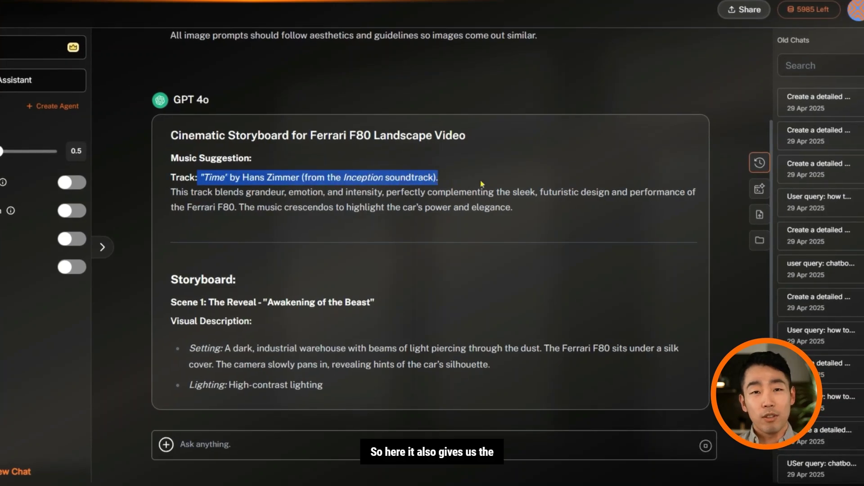
pyautogui.click(482, 183)
pyautogui.scroll(-2, 261, 179)
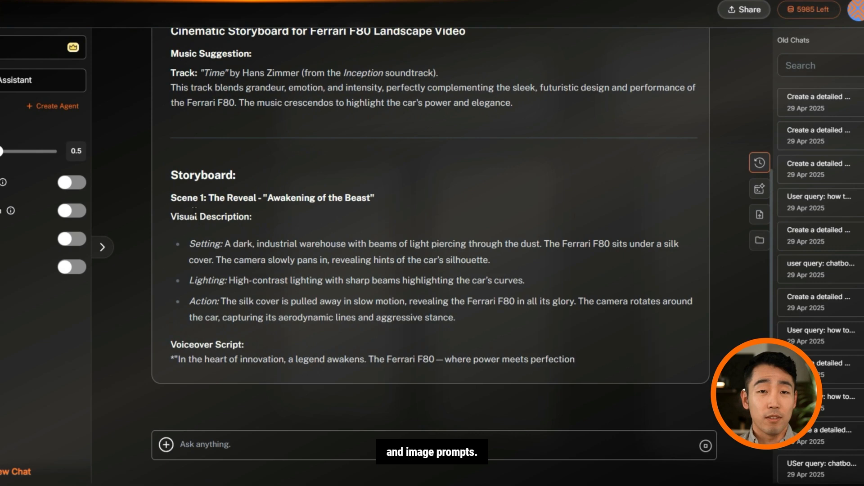
pyautogui.scroll(-4, 290, 208)
# Copy the storyboard's third image prompt
pyautogui.tripleClick(299, 259)
pyautogui.rightClick(299, 259)
pyautogui.click(306, 272)
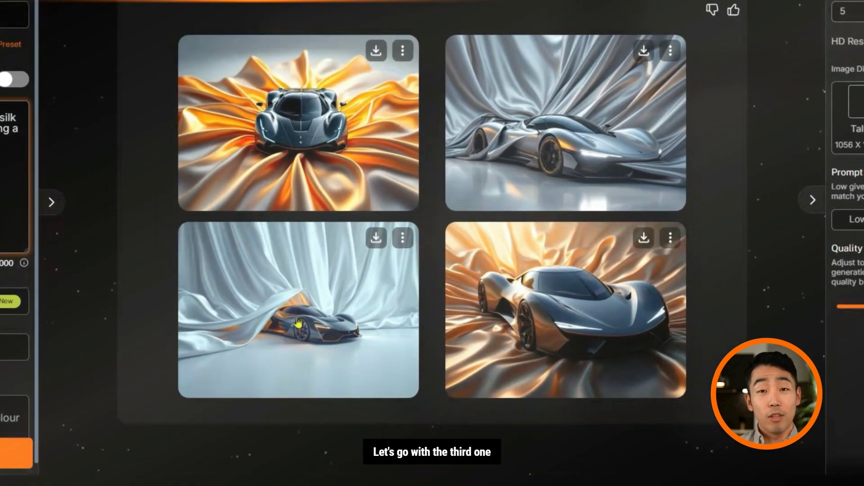
# Open the options menu on the third of the four silk-hypercar images
pyautogui.click(412, 270)
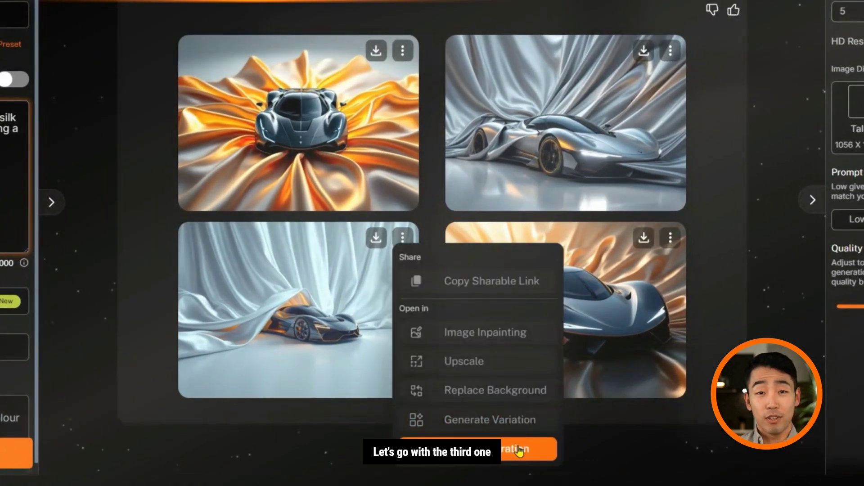
# Generate a 5-second 1280 x 768 Runway video from the third hypercar image
pyautogui.click(518, 448)
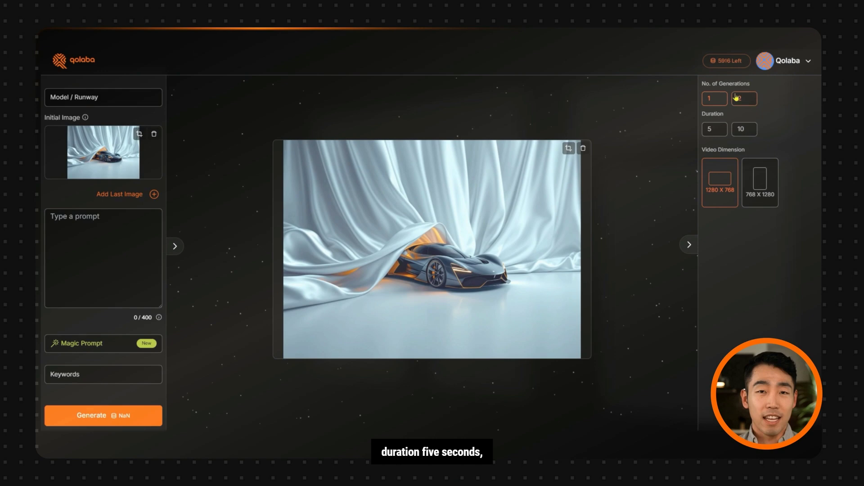
pyautogui.click(715, 129)
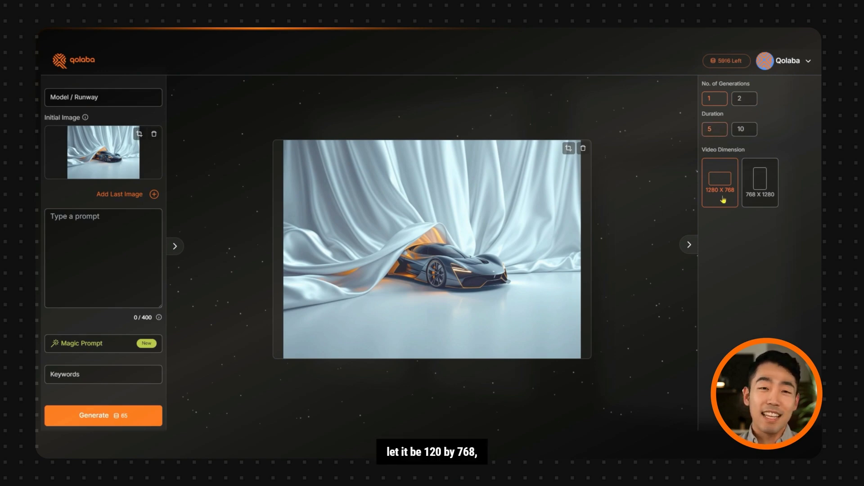
pyautogui.click(114, 416)
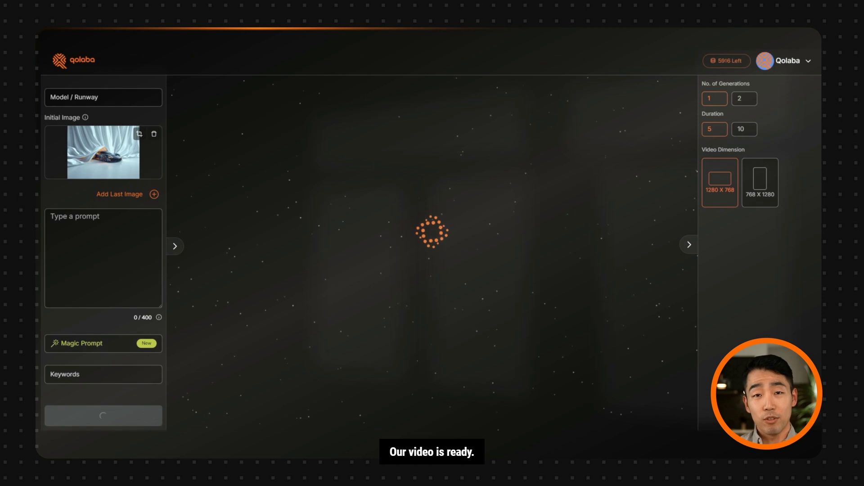
# Play the generated hypercar video full-screen, then exit full-screen
pyautogui.click(432, 257)
pyautogui.click(600, 345)
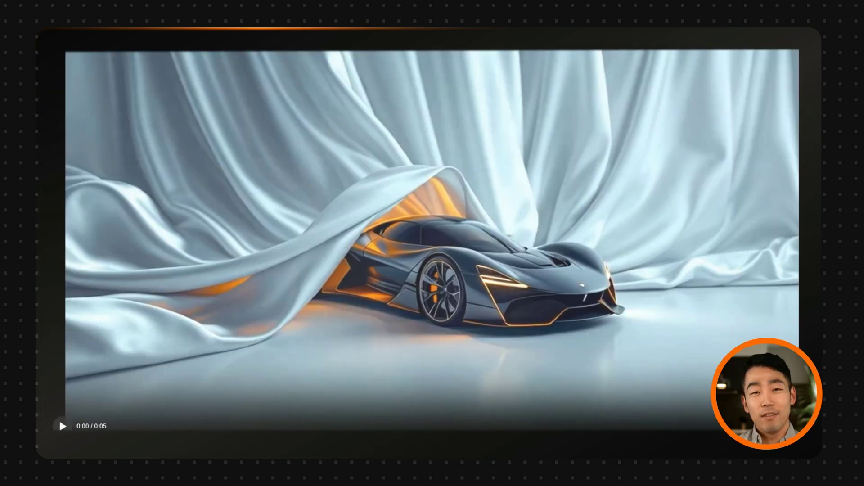
pyautogui.click(773, 427)
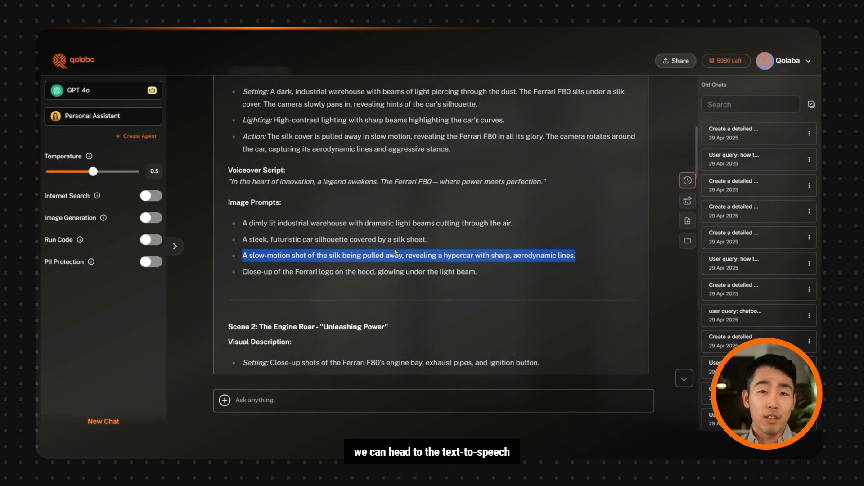
# Copy the storyboard's Voiceover Script line
pyautogui.tripleClick(342, 181)
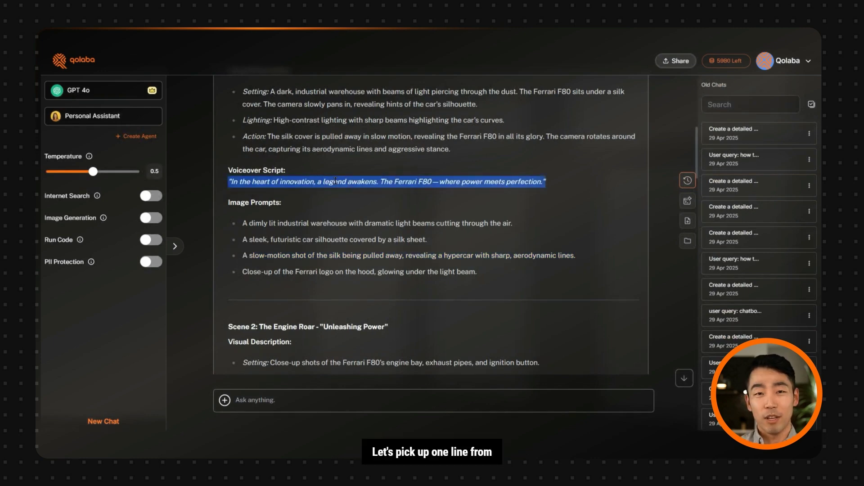
pyautogui.rightClick(336, 178)
pyautogui.click(380, 178)
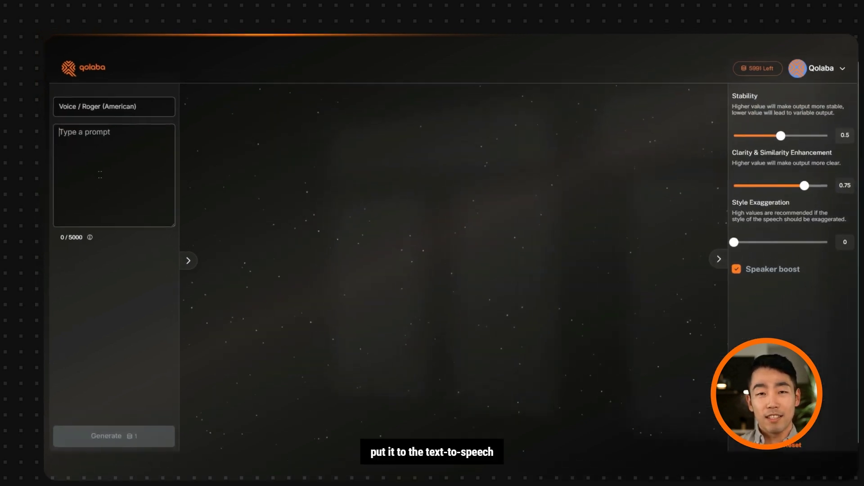
# Paste it as speech text, choose the Christian (american) voice, and generate and play the 6-second audio
pyautogui.hotkey('ctrl', 'v')
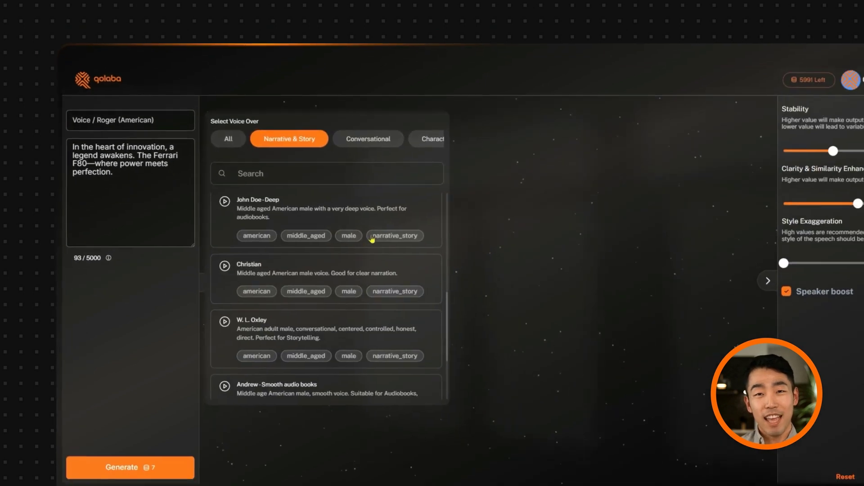
pyautogui.click(372, 290)
pyautogui.click(158, 435)
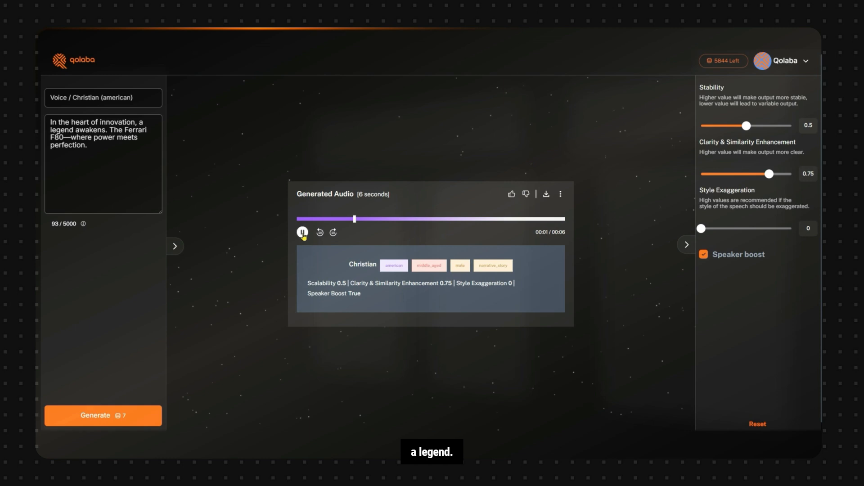
pyautogui.click(302, 233)
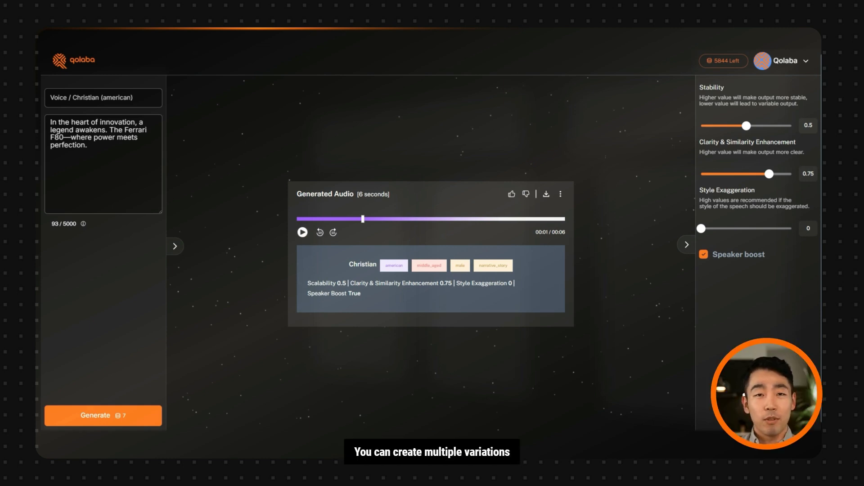